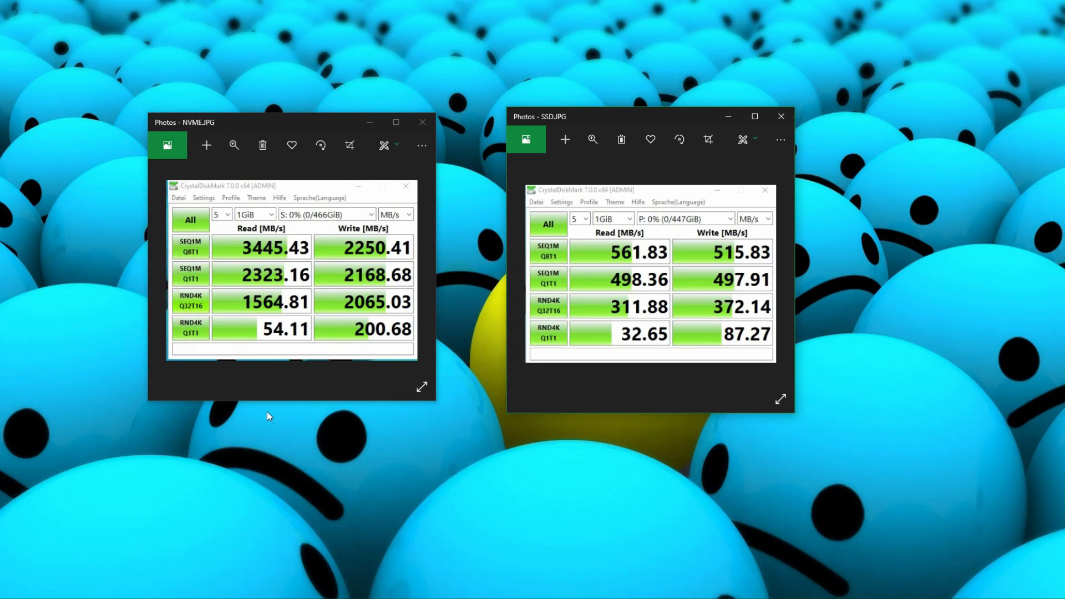
# - Minimize the NVME.JPG and SSD.JPG benchmark image windows to clear the desktop
pyautogui.moveTo(158, 285)
pyautogui.moveTo(195, 281)
pyautogui.click(728, 117)
pyautogui.click(367, 123)
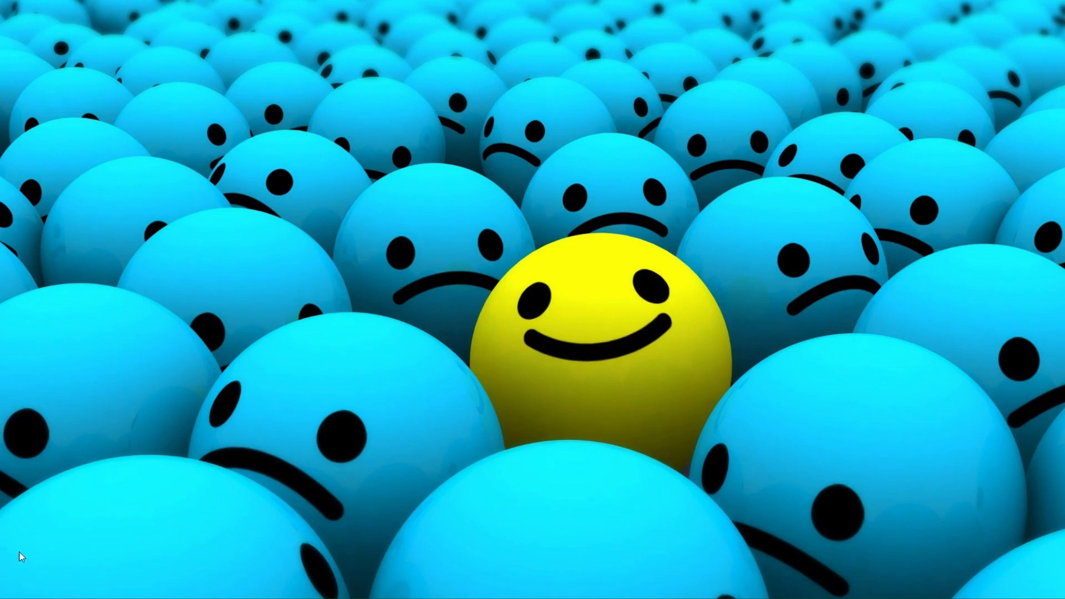
# - Open Manage Storage Spaces from Windows search and start creating a new pool and storage space
pyautogui.click(75, 588)
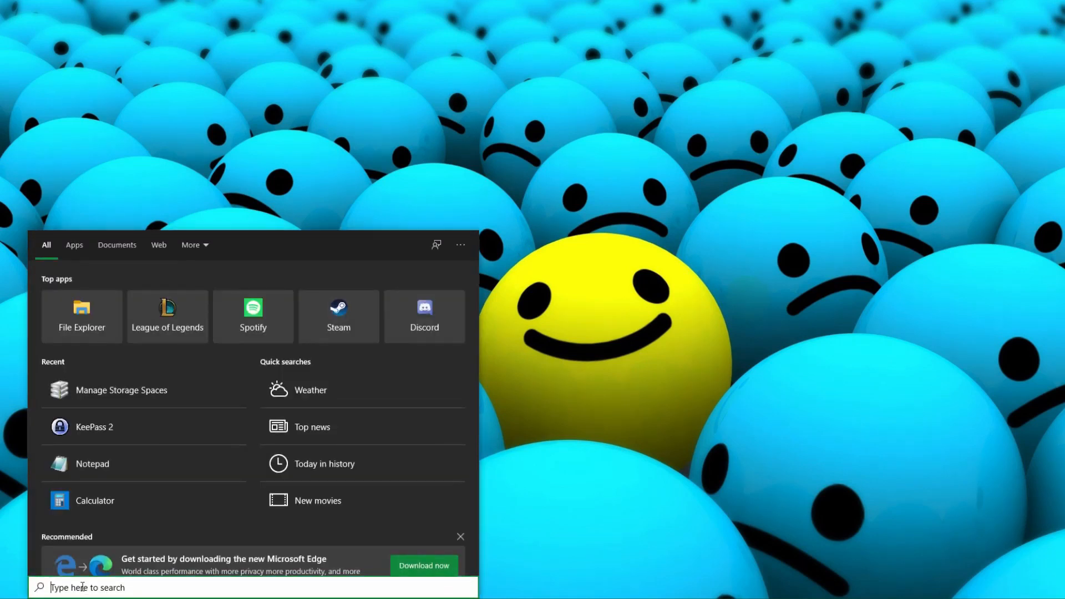
pyautogui.click(158, 389)
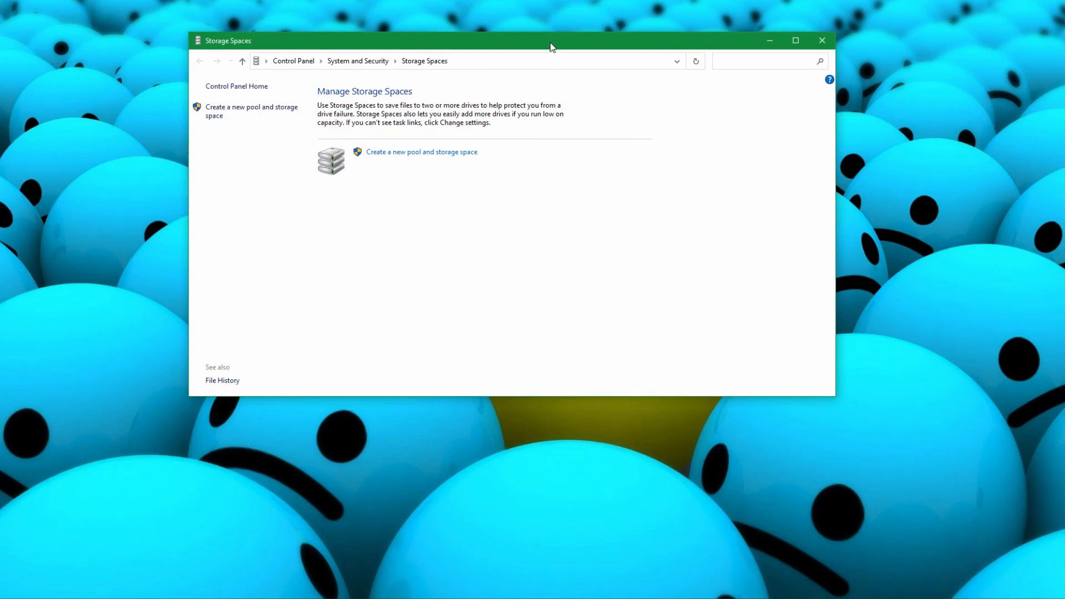
pyautogui.moveTo(551, 42); pyautogui.dragTo(563, 52)
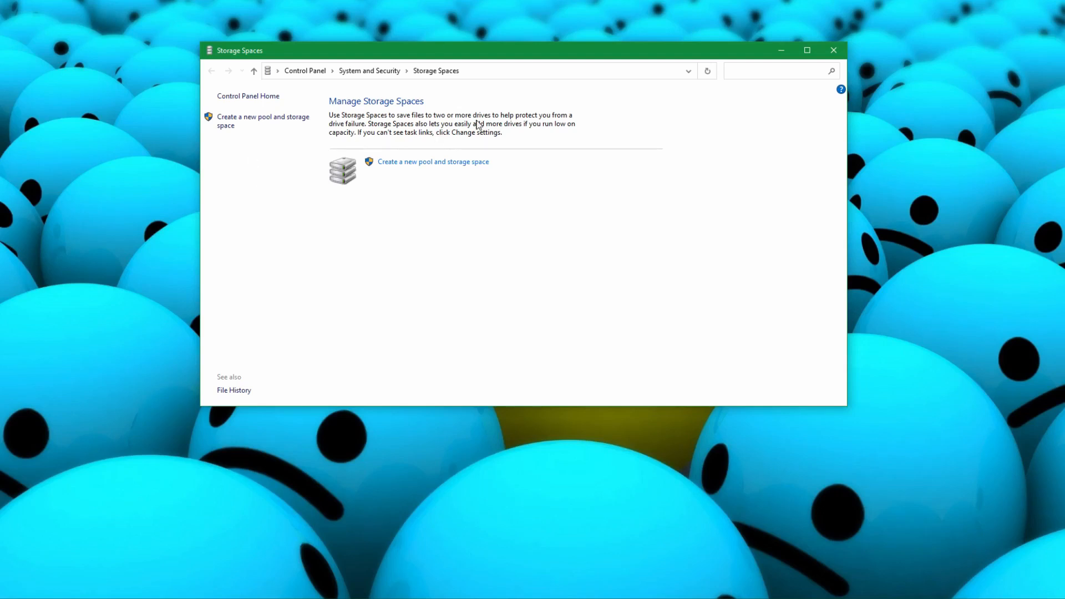
pyautogui.click(457, 164)
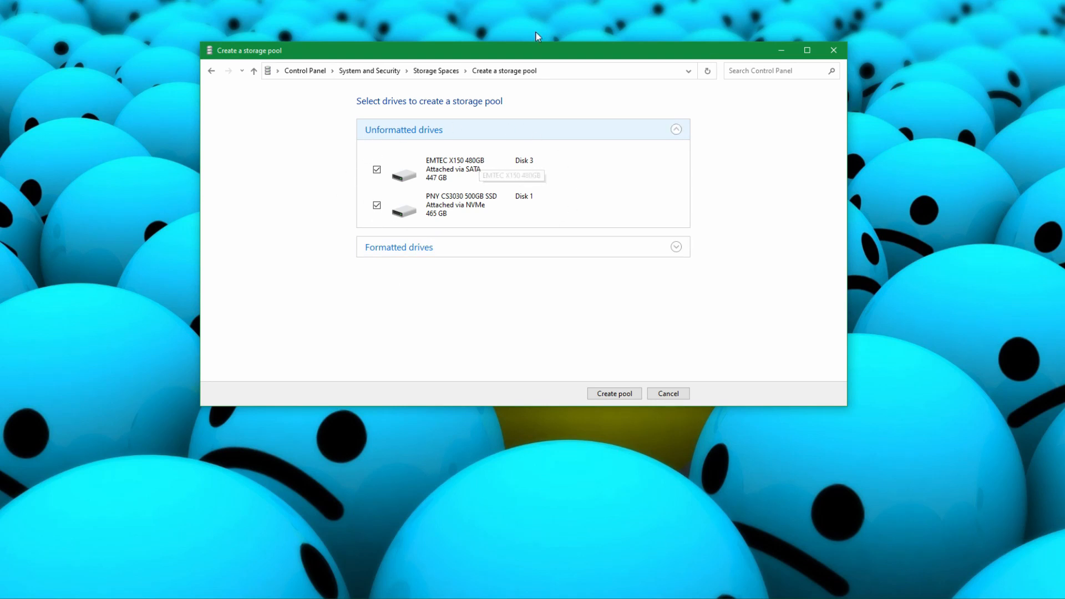
# - Expand the formatted drives and review which disks are offered for the storage pool
pyautogui.click(448, 248)
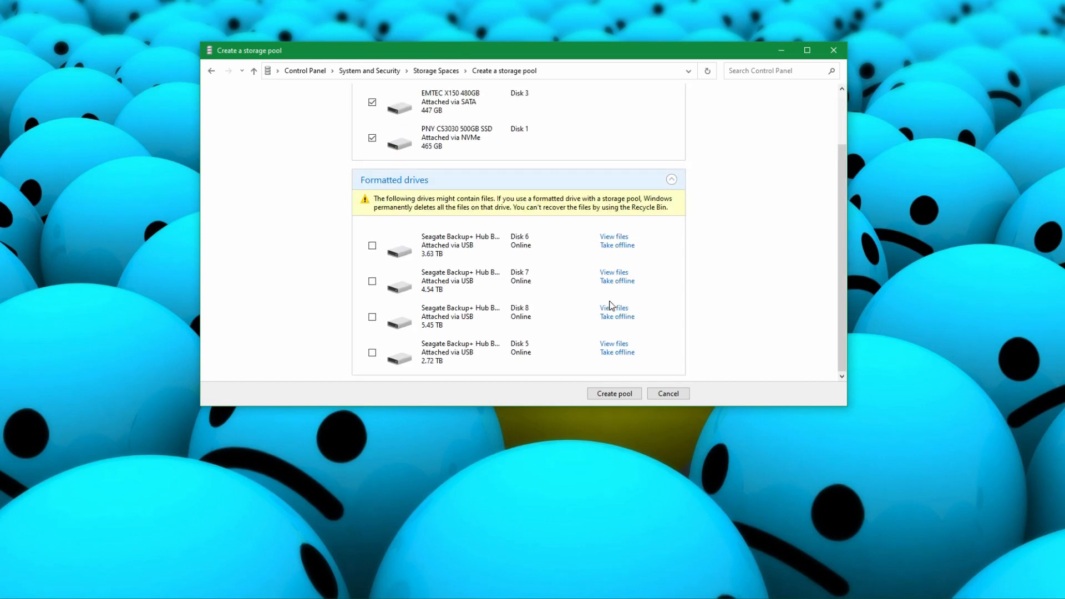
pyautogui.scroll(1, 721, 237)
pyautogui.scroll(-1, 723, 243)
pyautogui.scroll(3, 663, 288)
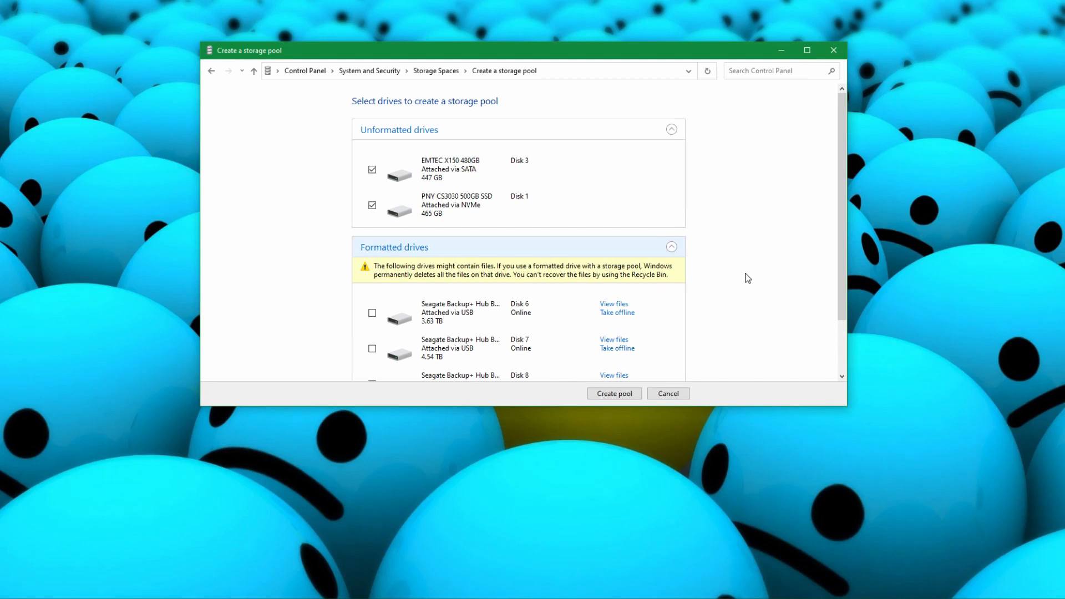
pyautogui.scroll(-3, 760, 280)
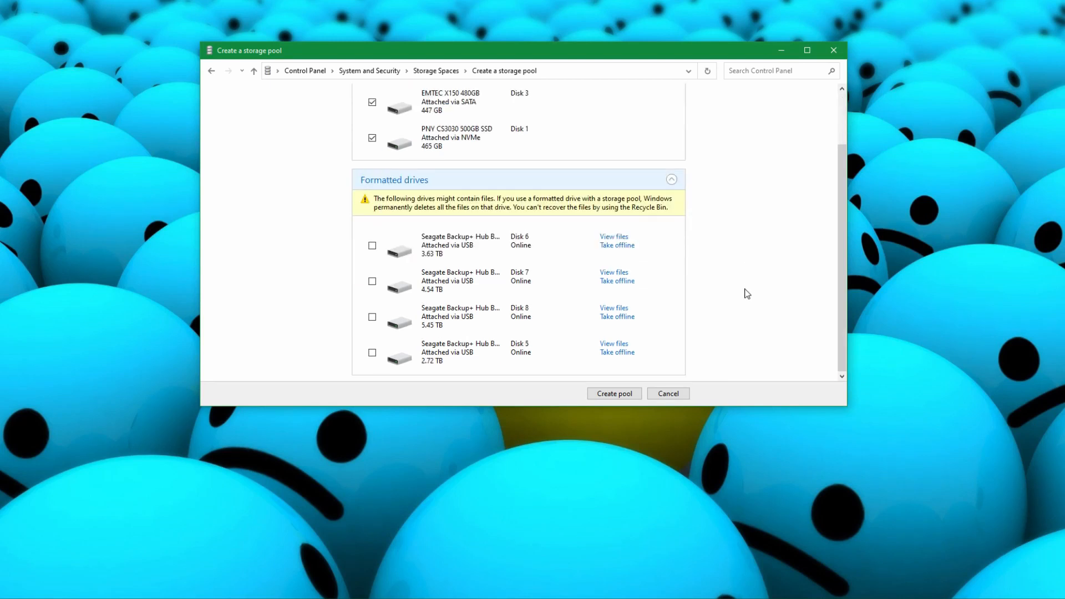
pyautogui.scroll(3, 747, 270)
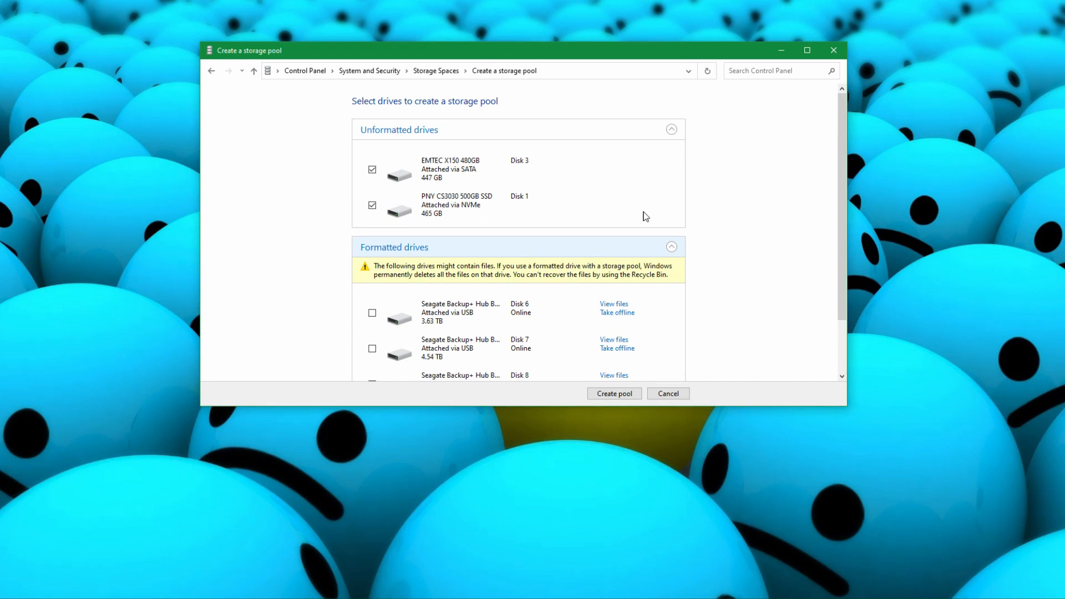
# - Create a storage pool from the unformatted EMTEC X150 480GB and PNY CS3030 500GB SSD drives, leaving all formatted drives unselected
pyautogui.click(372, 206)
pyautogui.click(372, 170)
pyautogui.click(372, 205)
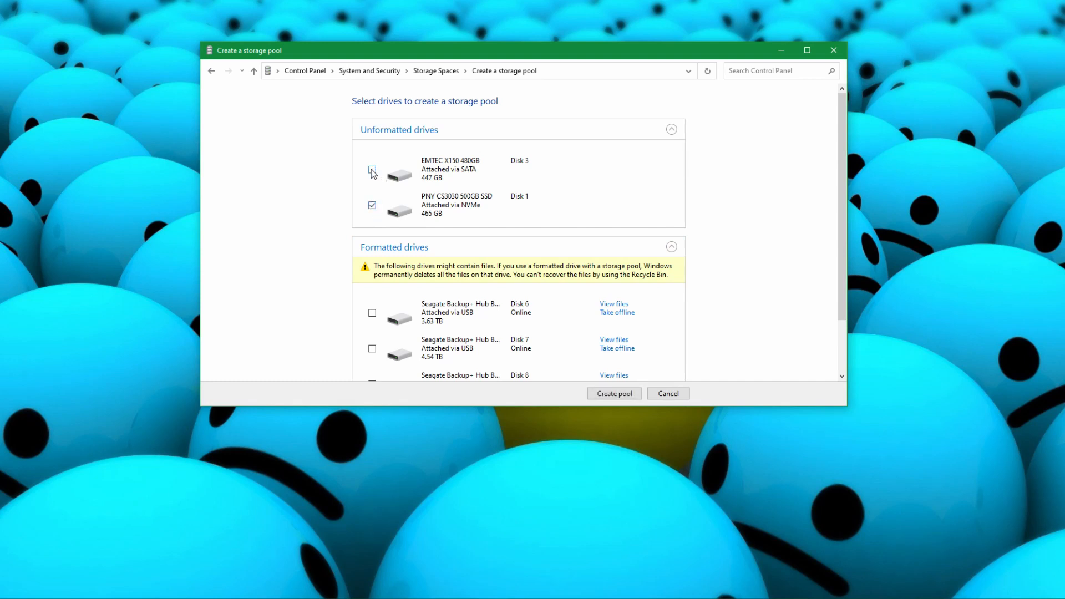
pyautogui.click(372, 170)
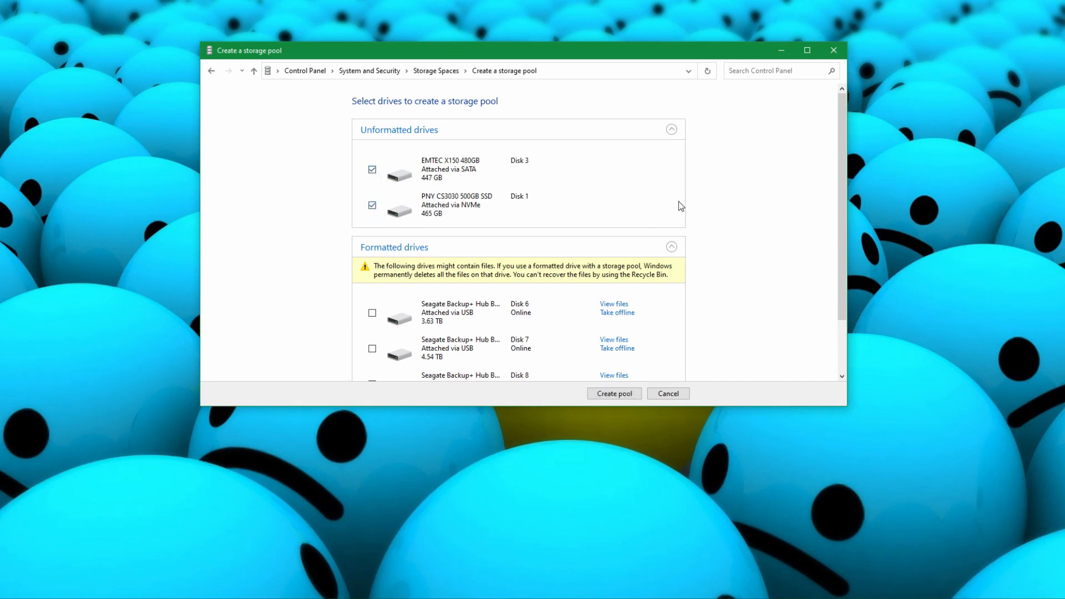
pyautogui.click(631, 395)
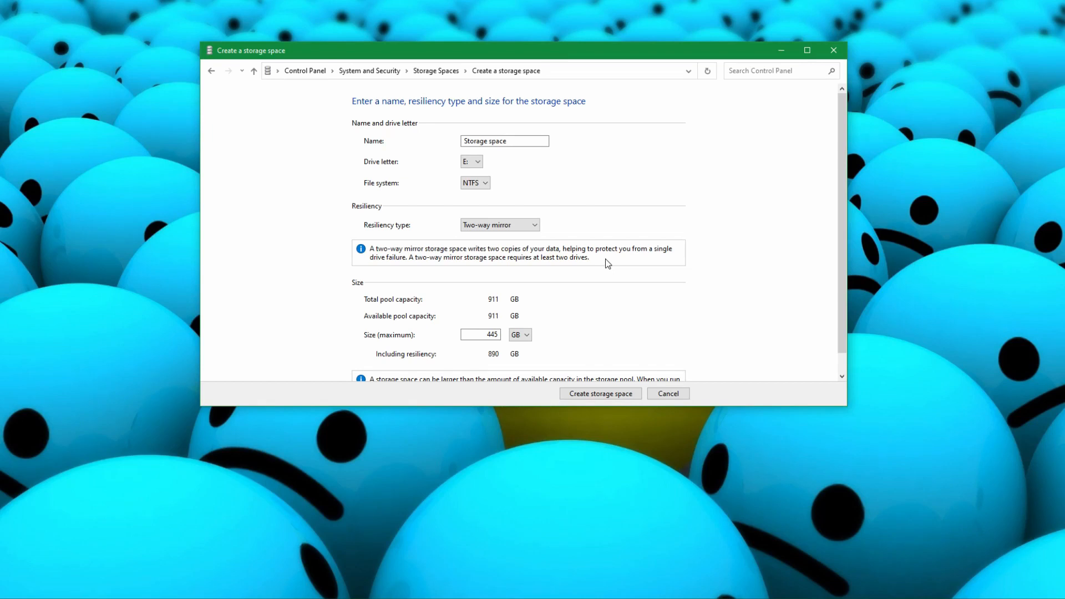
# - Open Device Manager and select the EMTEC X150 480GB among the disk drives
pyautogui.press('super')
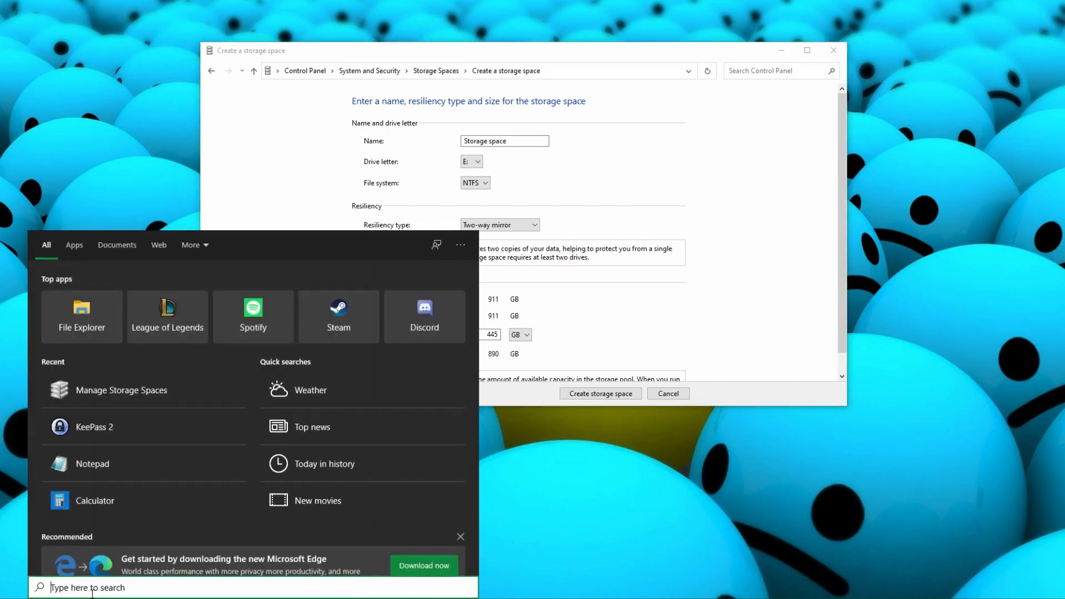
pyautogui.write('dev')
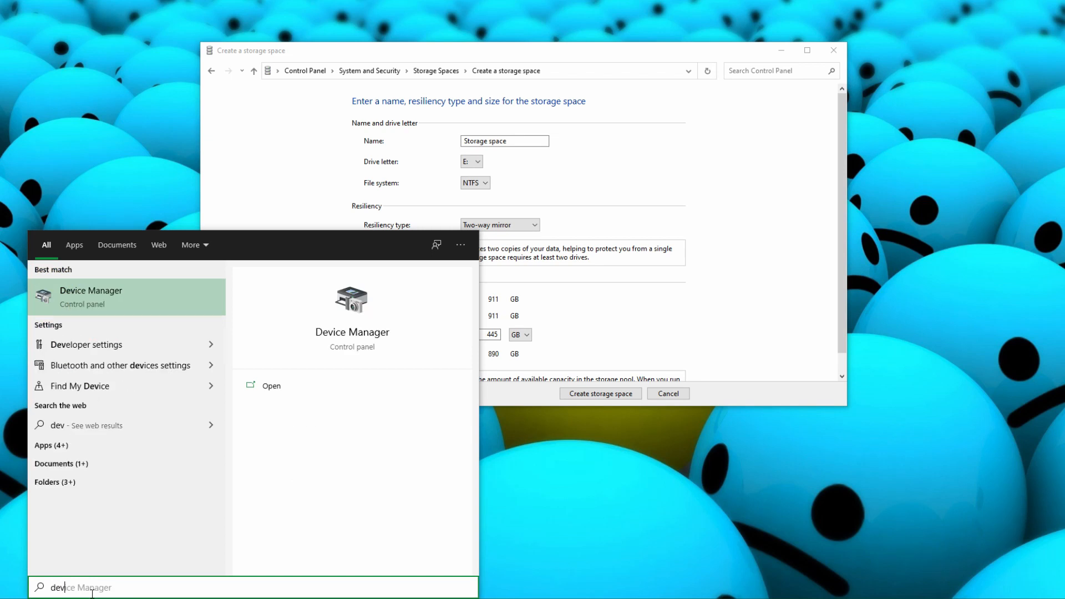
pyautogui.press('Return')
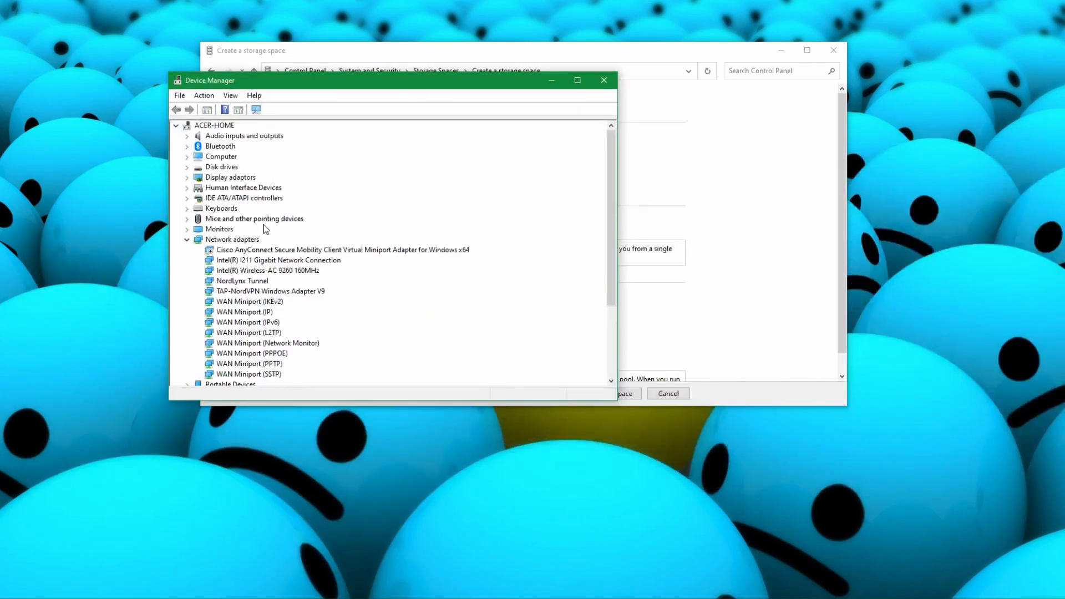
pyautogui.click(185, 167)
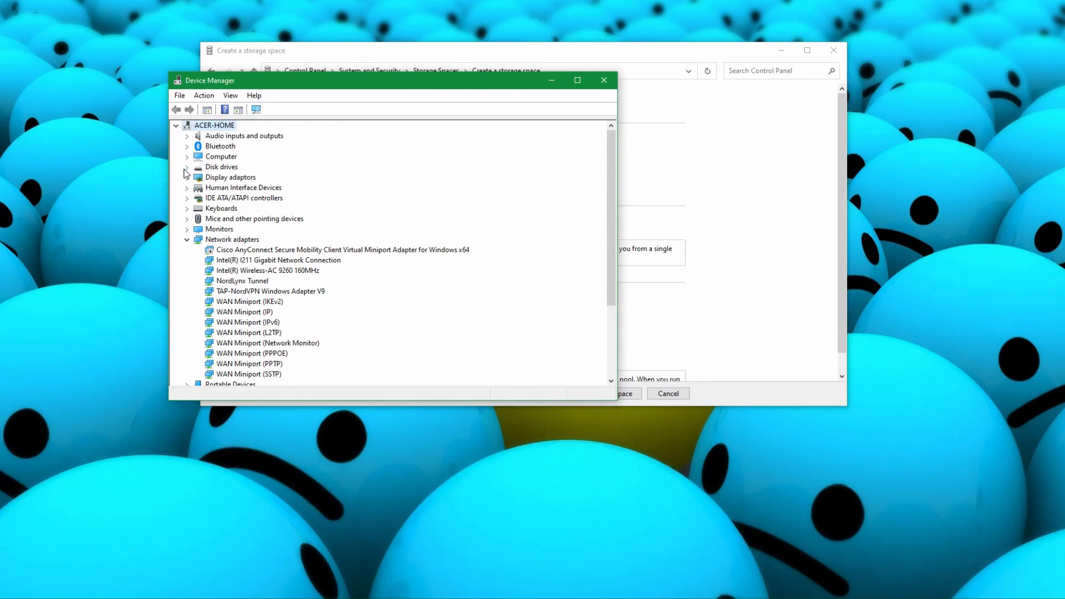
pyautogui.click(187, 167)
pyautogui.click(222, 177)
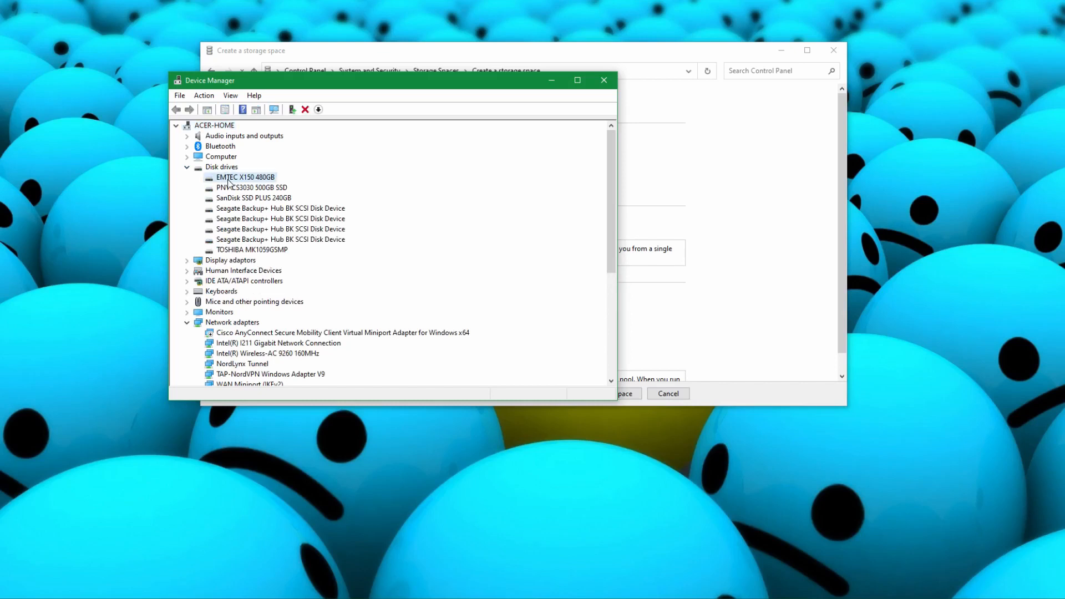
# - Disable the EMTEC X150 480GB disk device and decline restarting the computer
pyautogui.rightClick(258, 179)
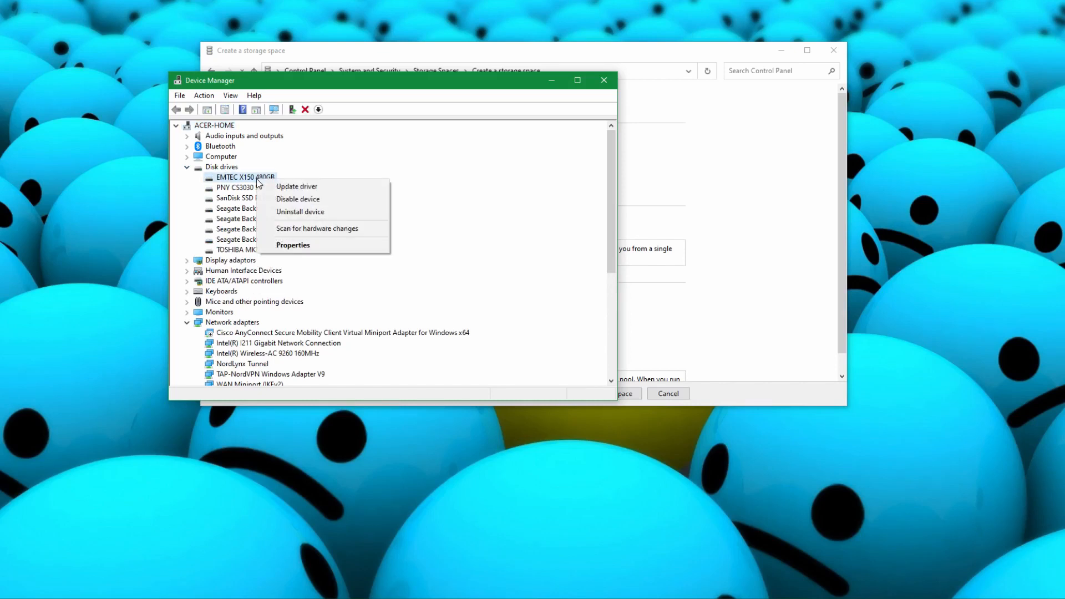
pyautogui.click(323, 201)
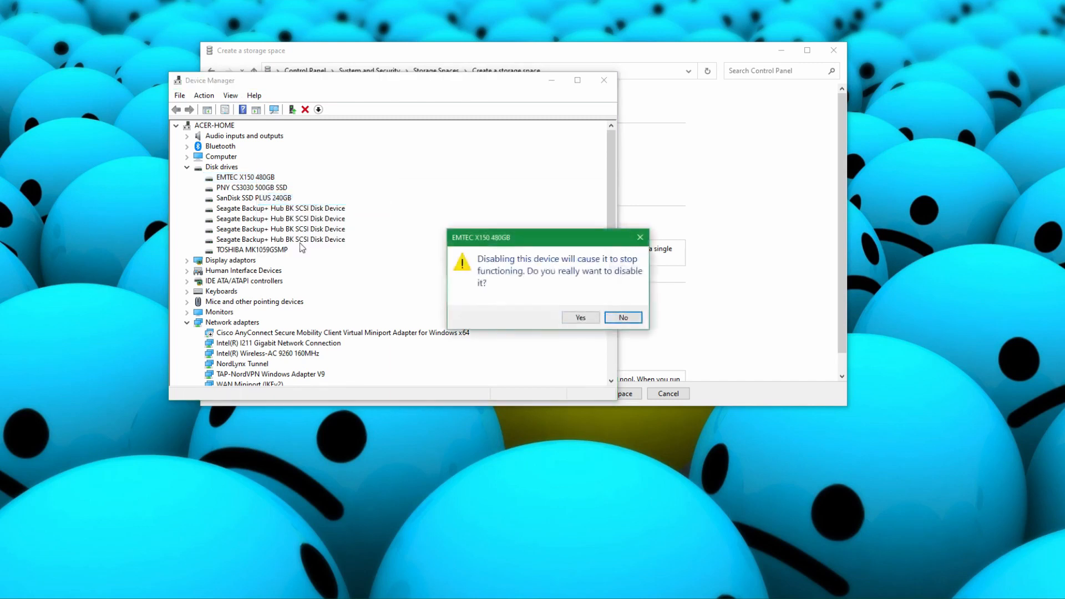
pyautogui.click(579, 316)
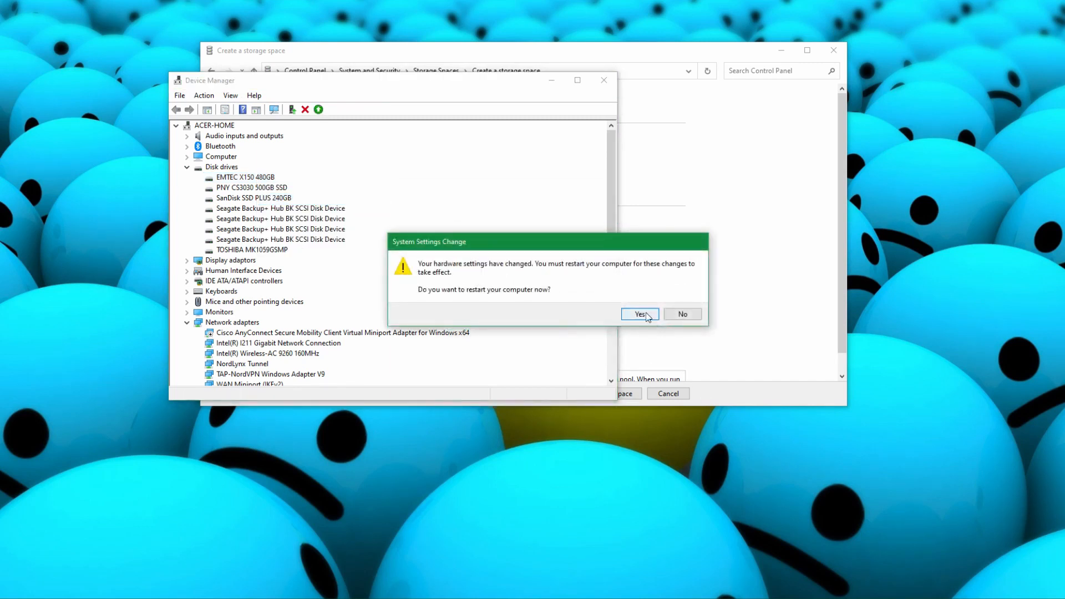
pyautogui.click(681, 314)
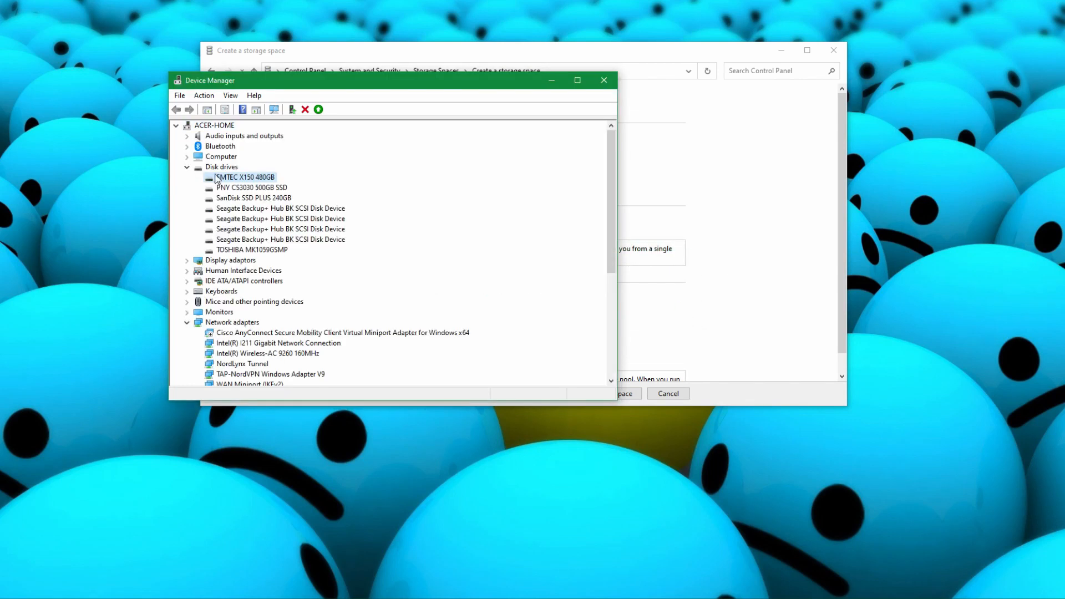
# - Check the device actions offered for the EMTEC X150 480GB, and minimize Device Manager to return to the storage space setup
pyautogui.moveTo(674, 51); pyautogui.dragTo(805, 49)
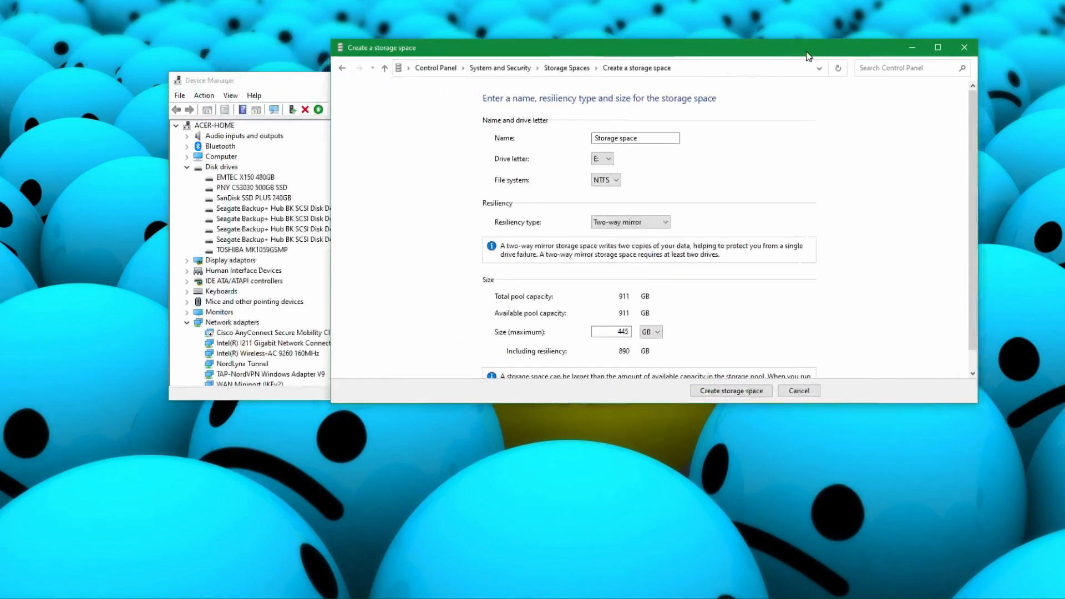
pyautogui.click(280, 88)
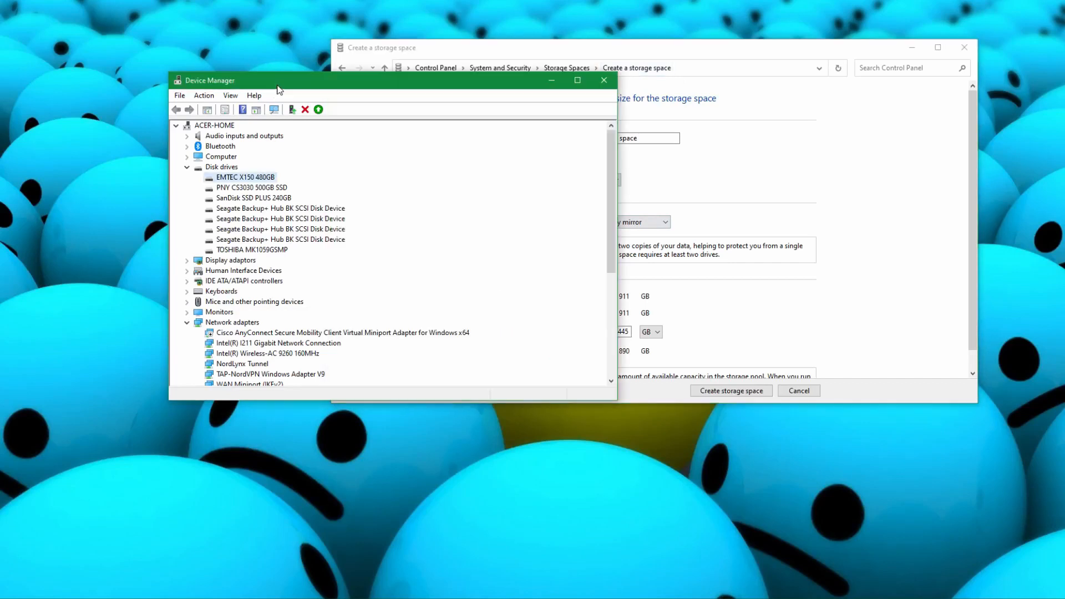
pyautogui.rightClick(233, 179)
pyautogui.click(492, 172)
pyautogui.click(551, 77)
pyautogui.moveTo(615, 51); pyautogui.dragTo(462, 65)
# - Review the storage space's name, drive letter, file system, resiliency type and size settings without changing them
pyautogui.click(486, 151)
pyautogui.click(500, 153)
pyautogui.click(450, 175)
pyautogui.click(502, 191)
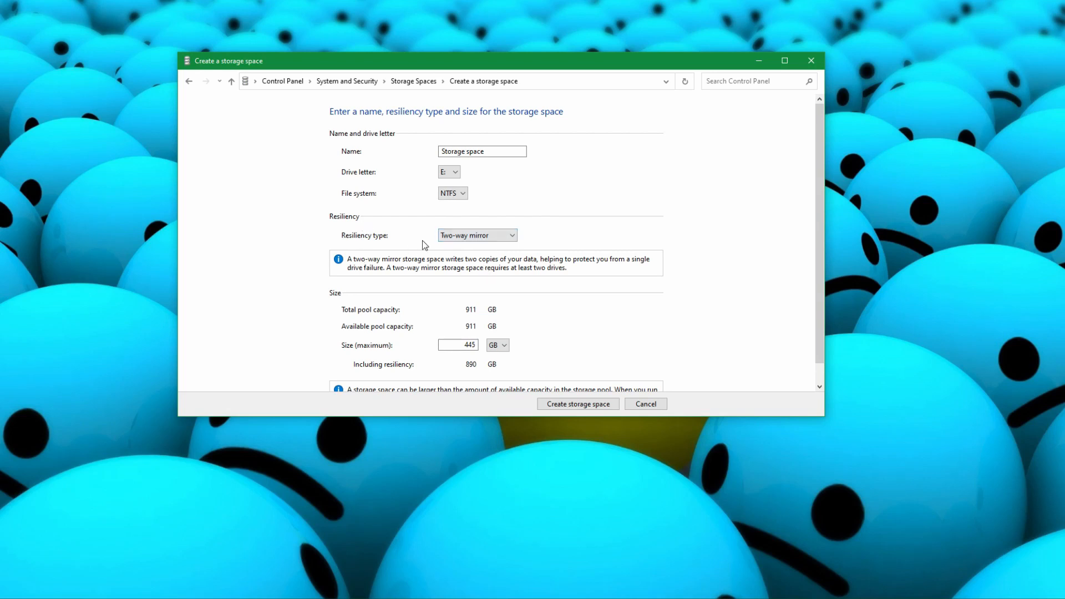
pyautogui.click(482, 240)
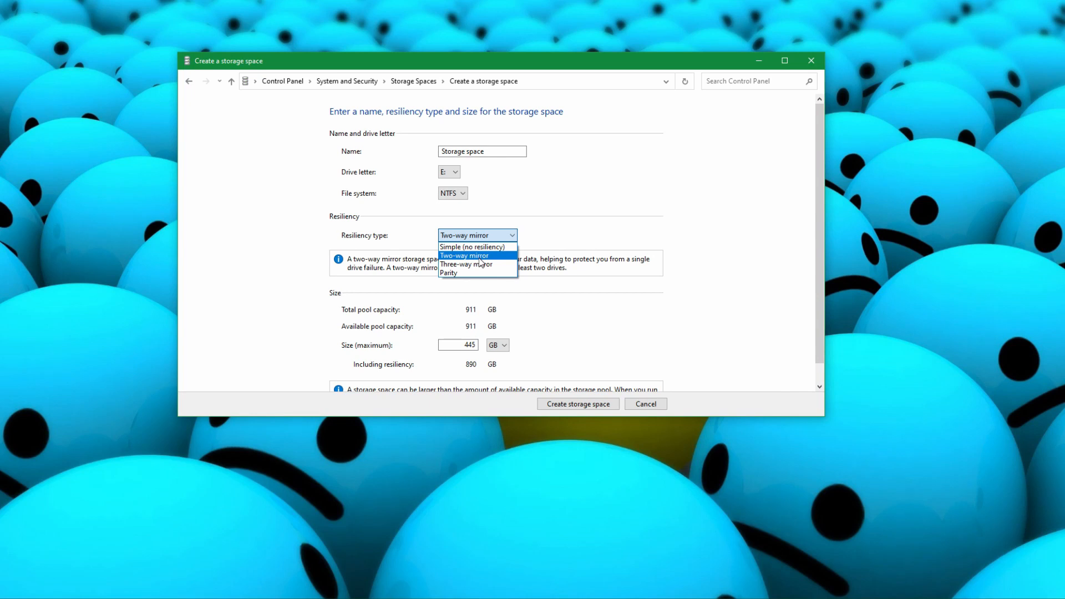
pyautogui.click(686, 309)
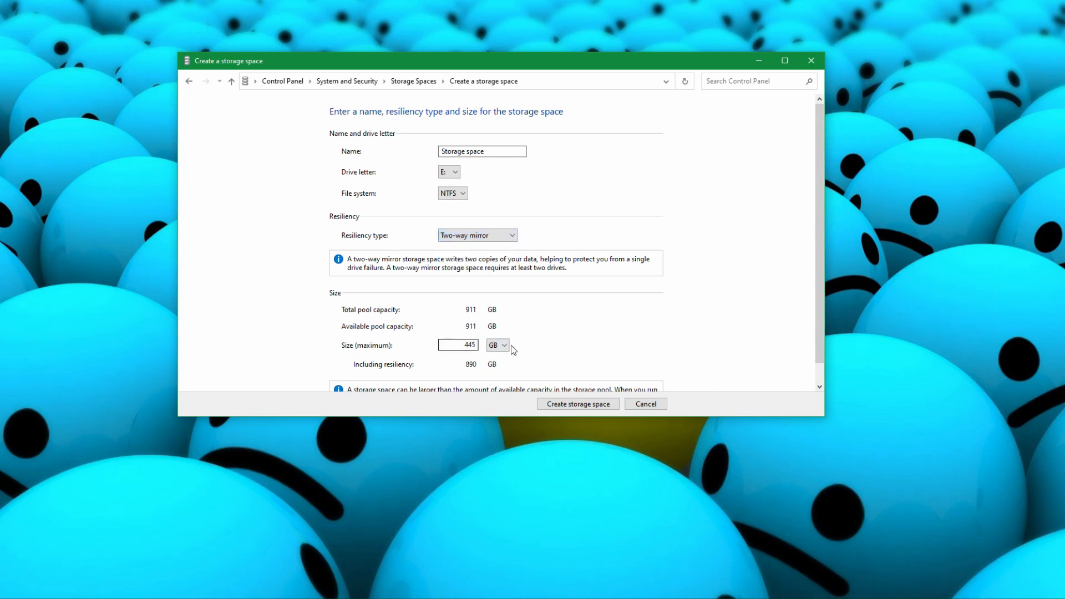
pyautogui.click(474, 344)
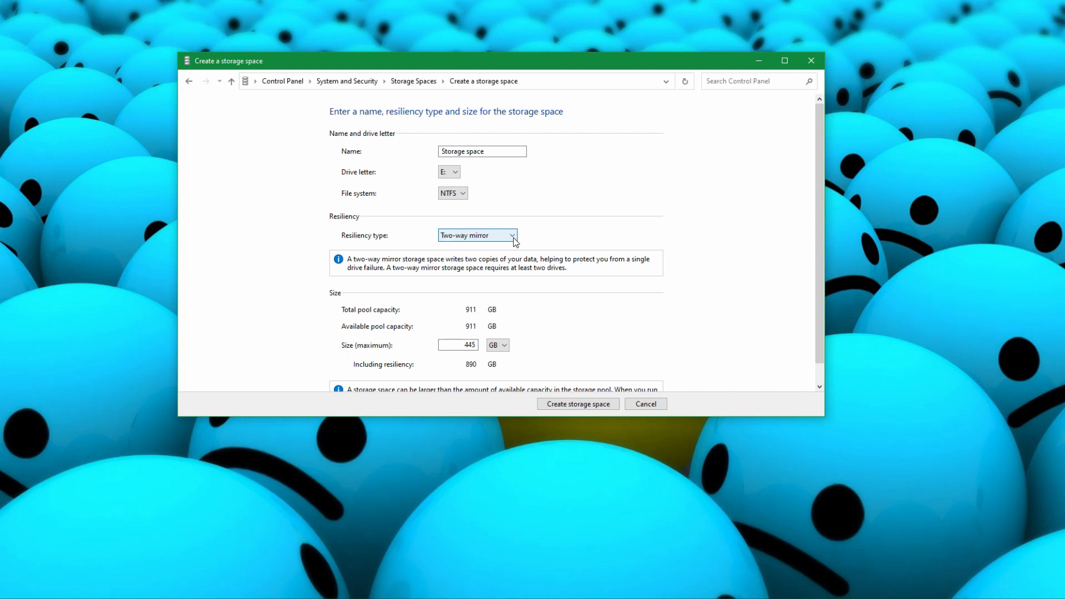
# - Set the resiliency type to Simple (no resiliency) and create the storage space on drive E: with the maximum size of 909 GB
pyautogui.click(514, 238)
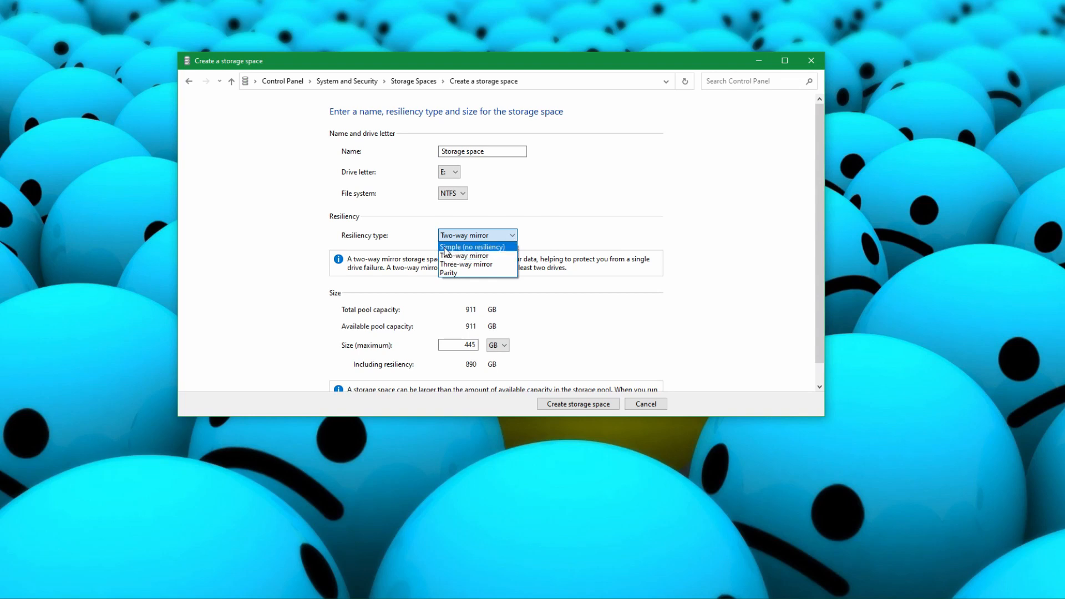
pyautogui.click(505, 252)
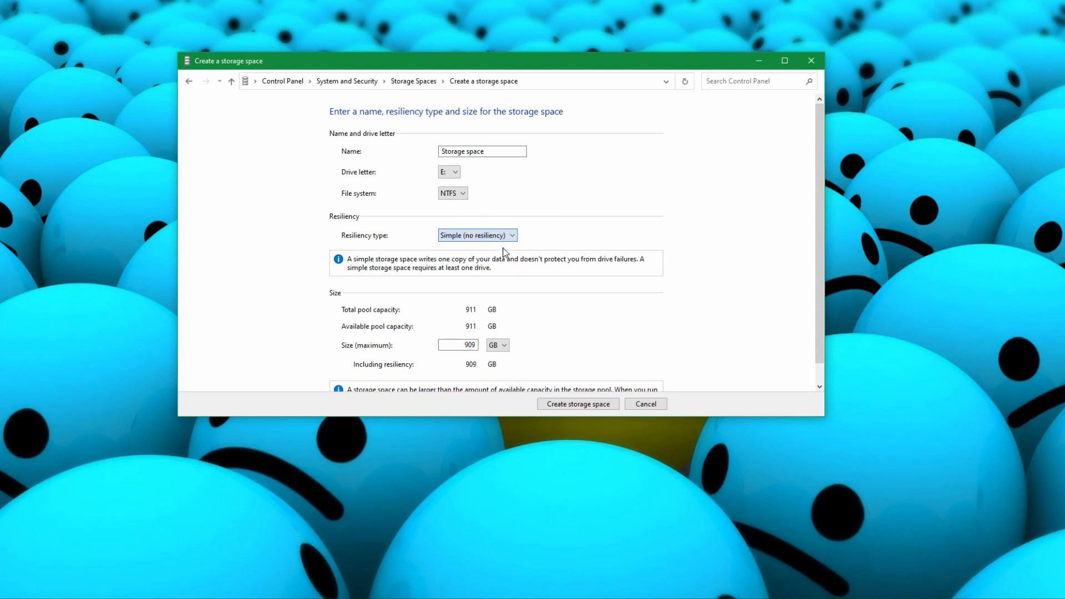
pyautogui.doubleClick(467, 344)
pyautogui.scroll(-1, 623, 329)
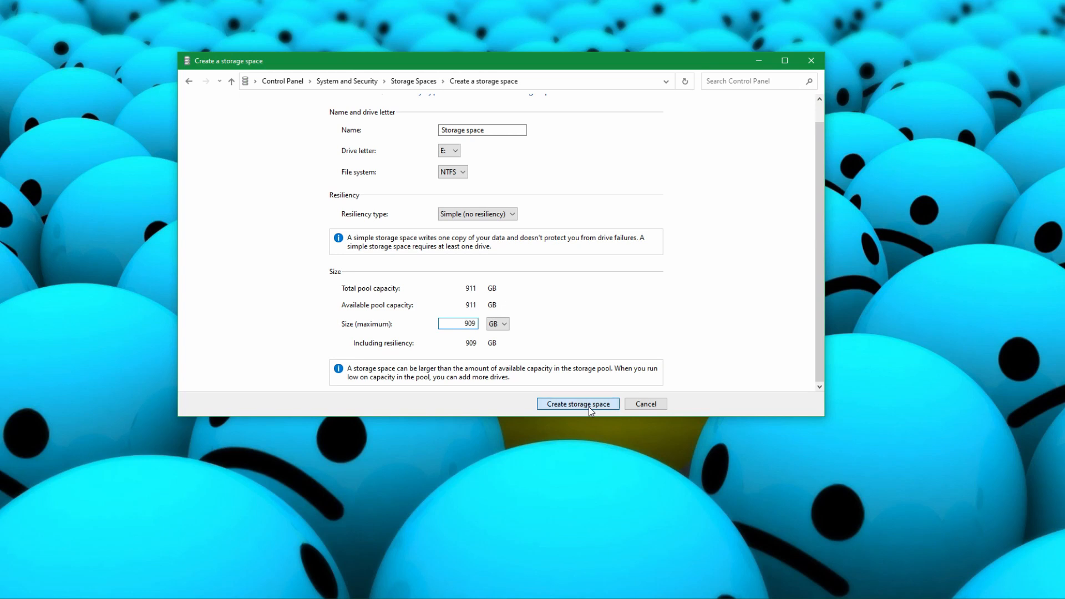
pyautogui.click(589, 409)
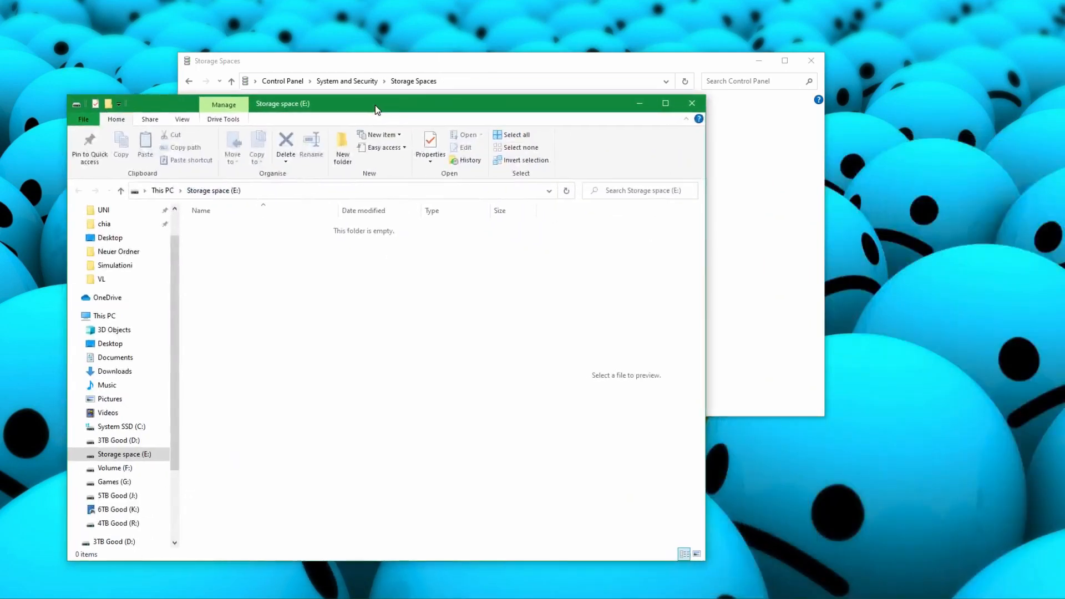
# - Check the capacity of the new Storage space (E:) in This PC, and close File Explorer to return to Storage Spaces
pyautogui.moveTo(559, 106); pyautogui.dragTo(723, 93)
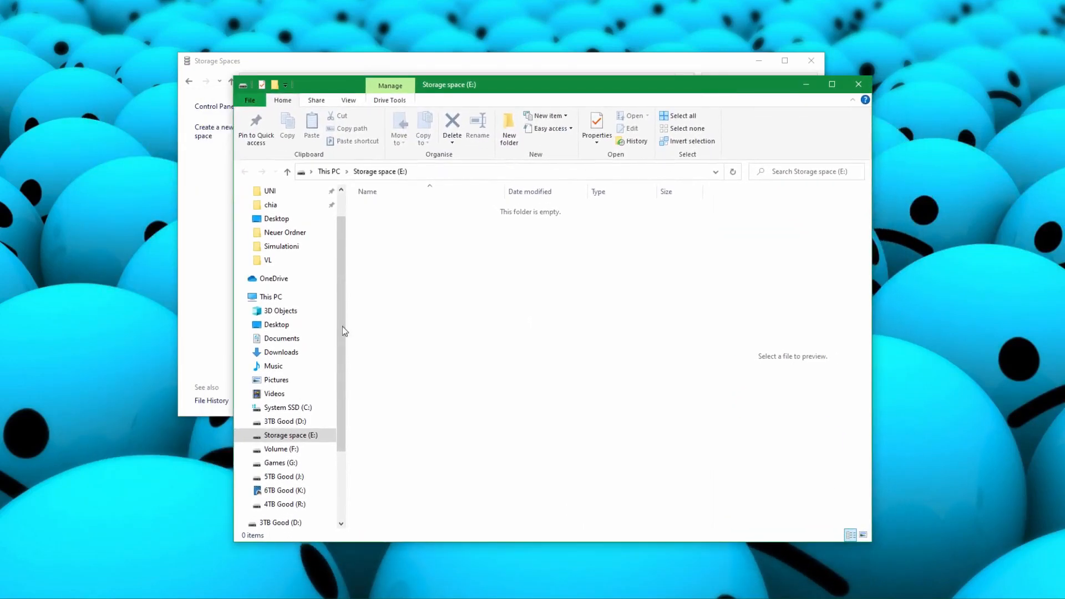
pyautogui.click(271, 297)
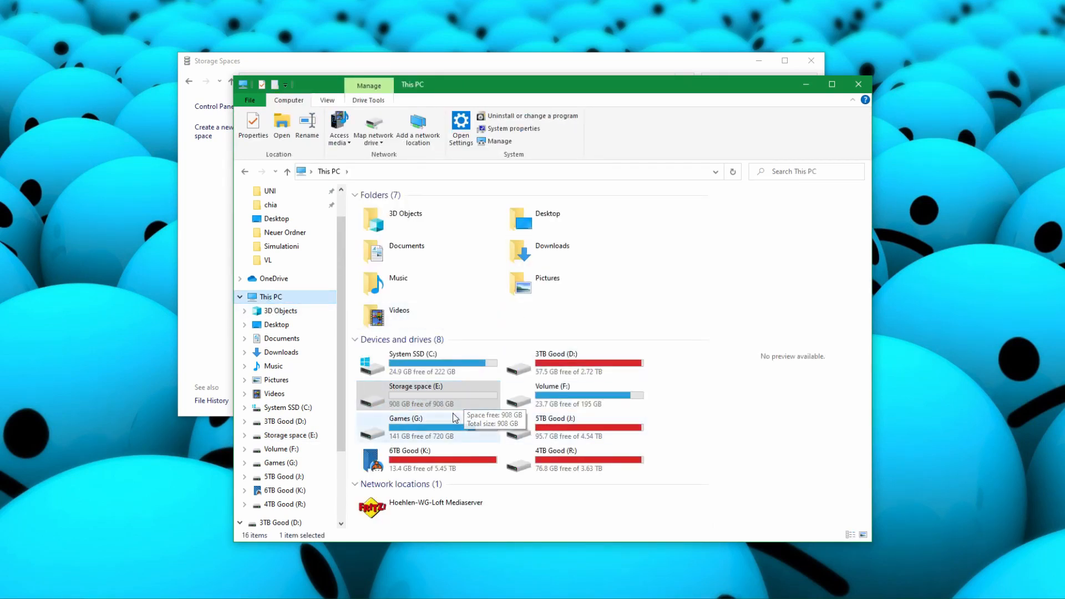
pyautogui.click(858, 84)
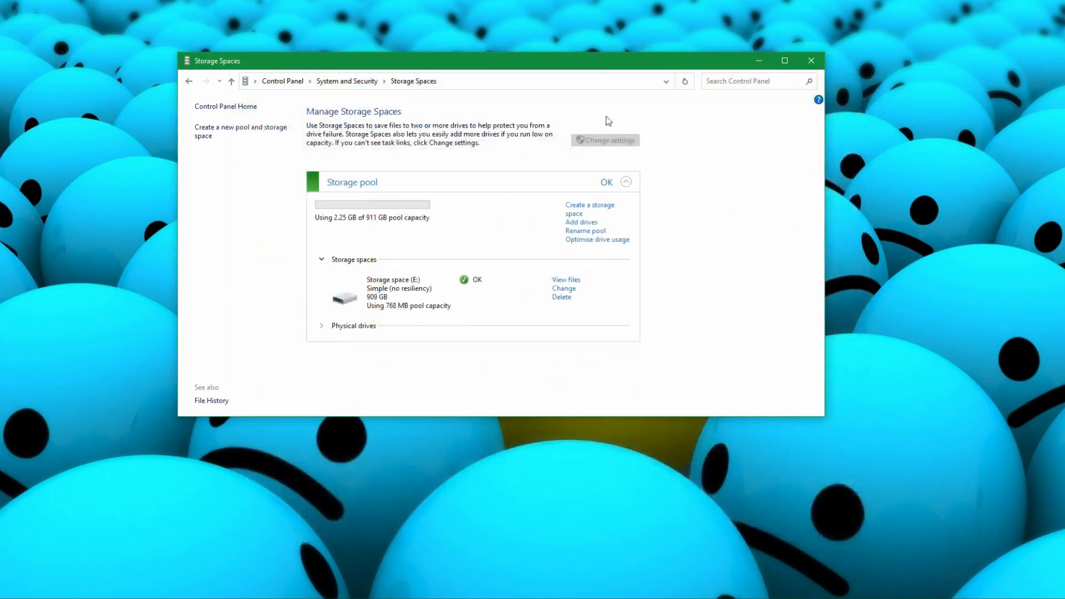
pyautogui.moveTo(644, 68); pyautogui.dragTo(660, 79)
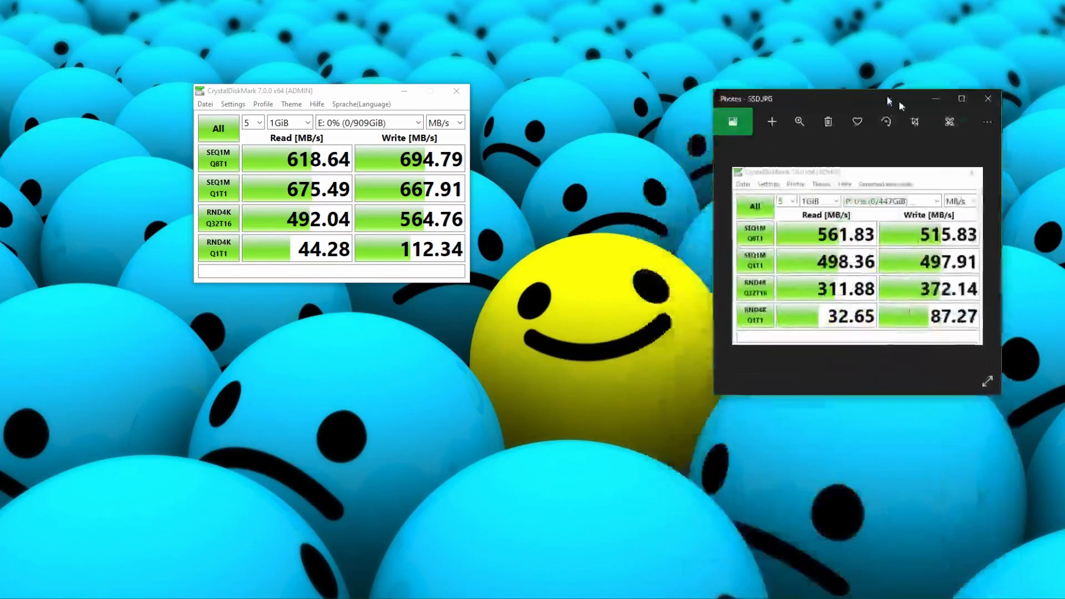
# - Arrange the SSD.JPG benchmark image beside the CrystalDiskMark results for drive E: to compare them
pyautogui.moveTo(908, 107); pyautogui.dragTo(753, 45)
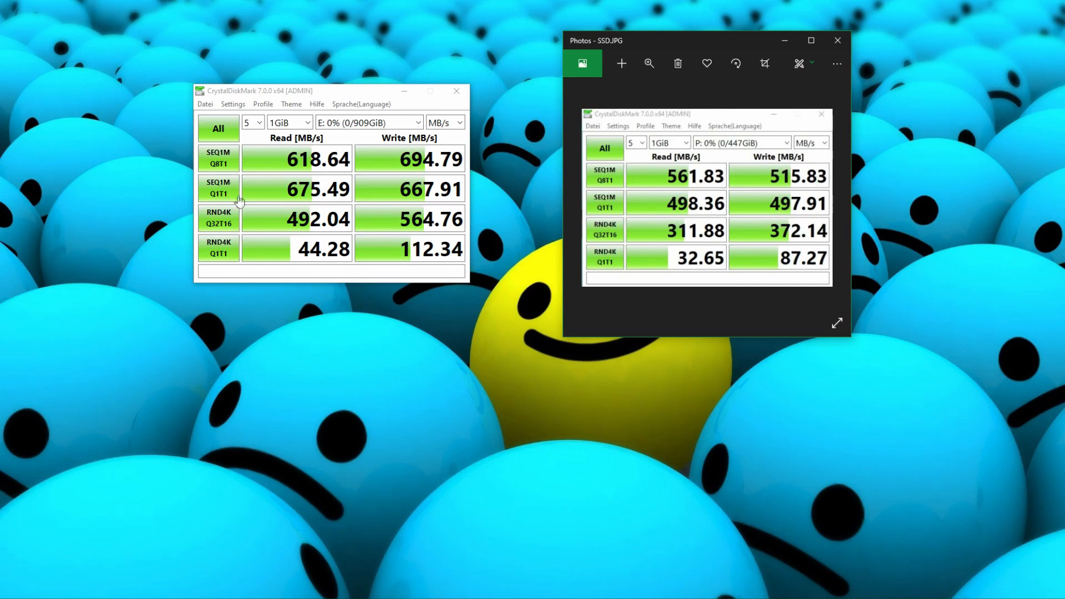
pyautogui.moveTo(324, 95); pyautogui.dragTo(329, 95)
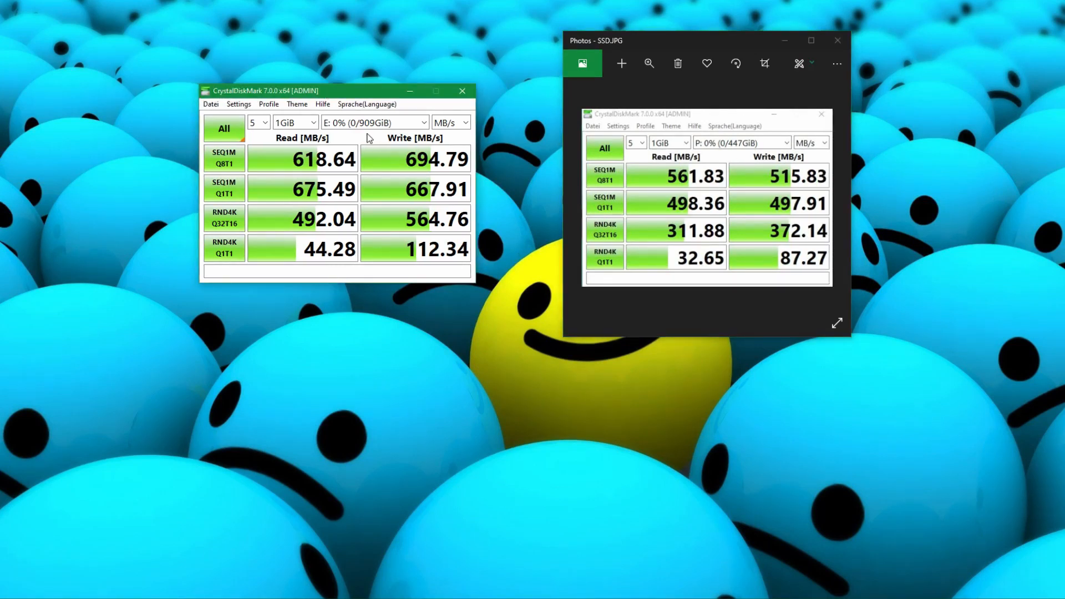